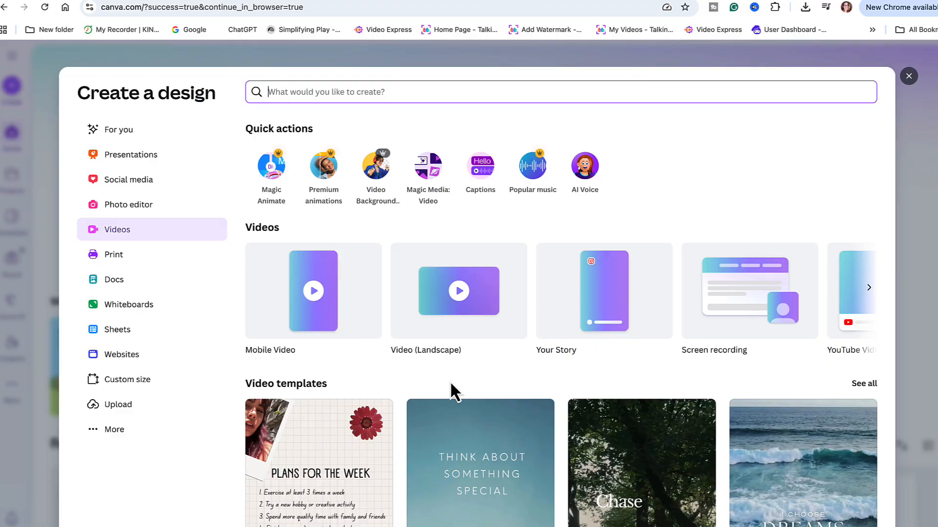
# Create a Mobile Video design and add the uploaded 17.8 s tennis-court dance video to it
pyautogui.click(319, 320)
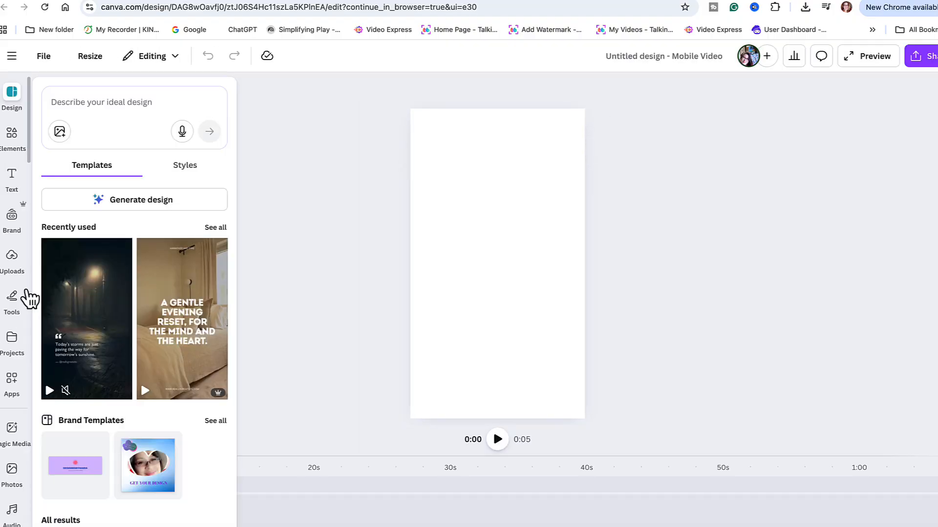
pyautogui.click(14, 262)
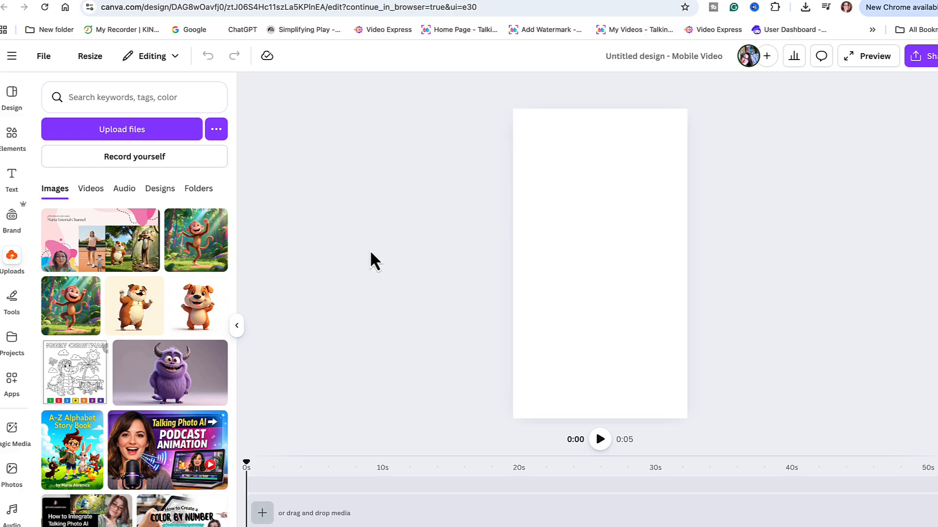
pyautogui.click(92, 190)
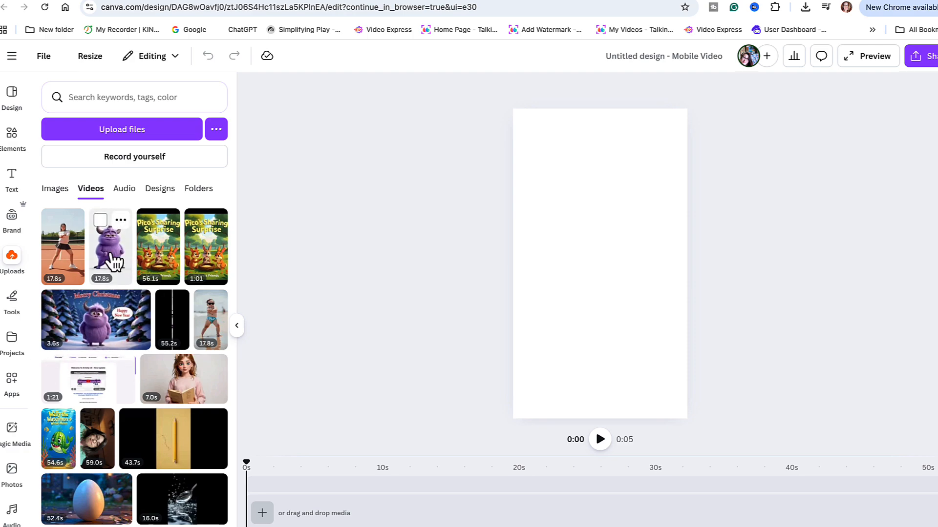
pyautogui.click(66, 263)
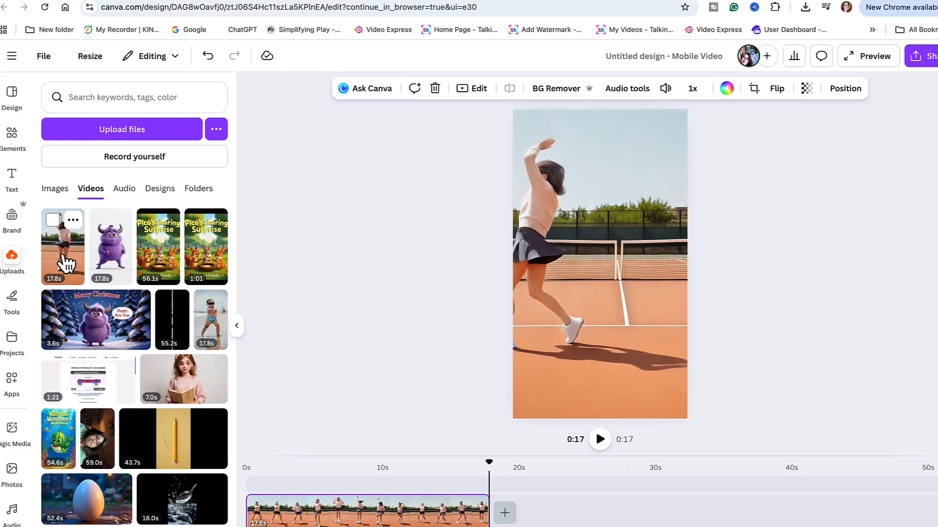
# Mute the tennis-court clip by setting its volume to 0
pyautogui.rightClick(371, 514)
pyautogui.click(312, 522)
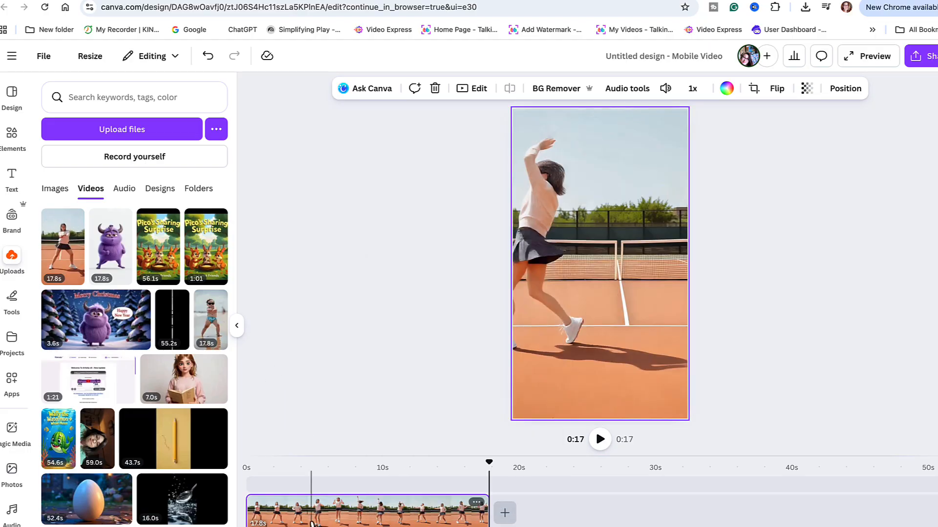
pyautogui.click(318, 521)
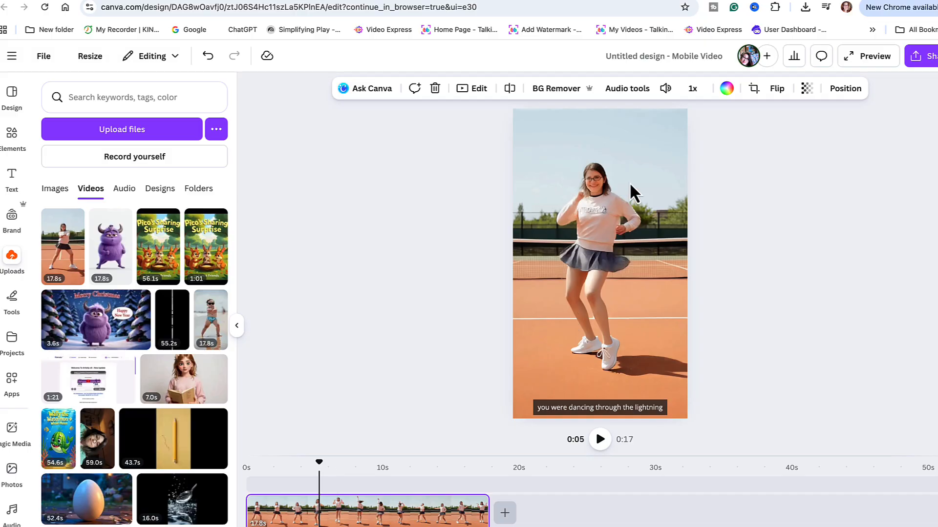
pyautogui.click(665, 89)
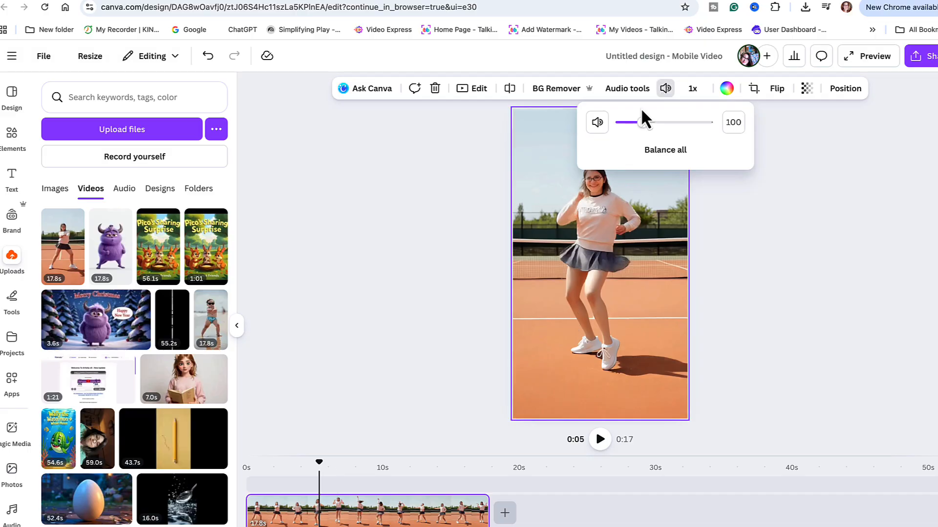
pyautogui.moveTo(642, 123); pyautogui.dragTo(610, 131)
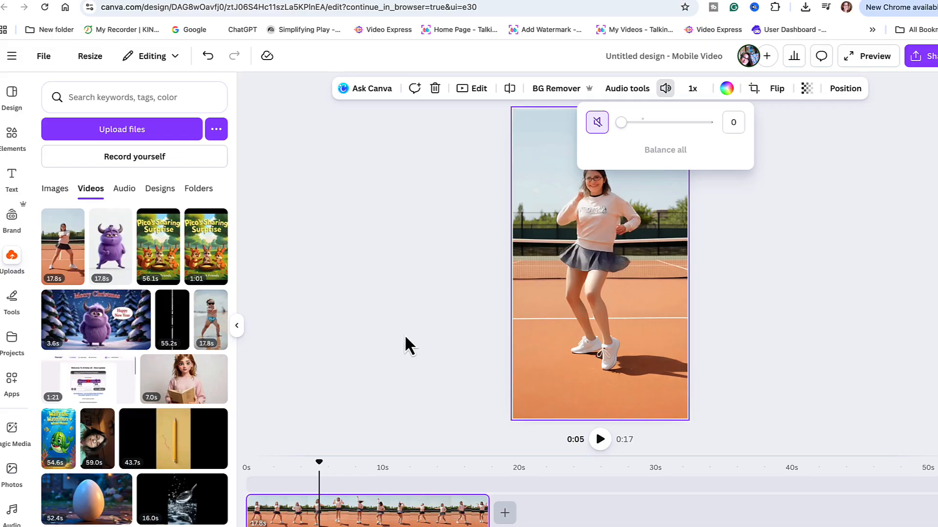
# Add the uploaded baby beach dance video to the timeline and set its volume to 0
pyautogui.click(206, 327)
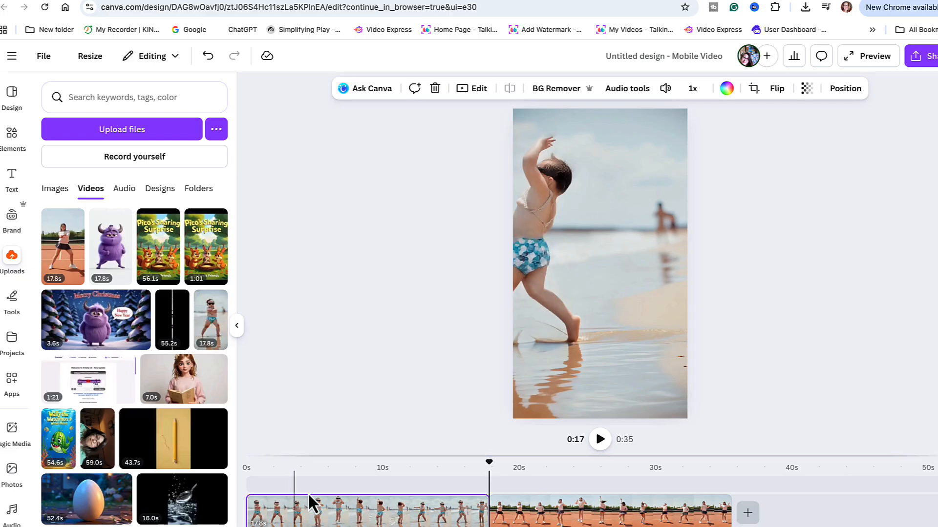
pyautogui.rightClick(342, 521)
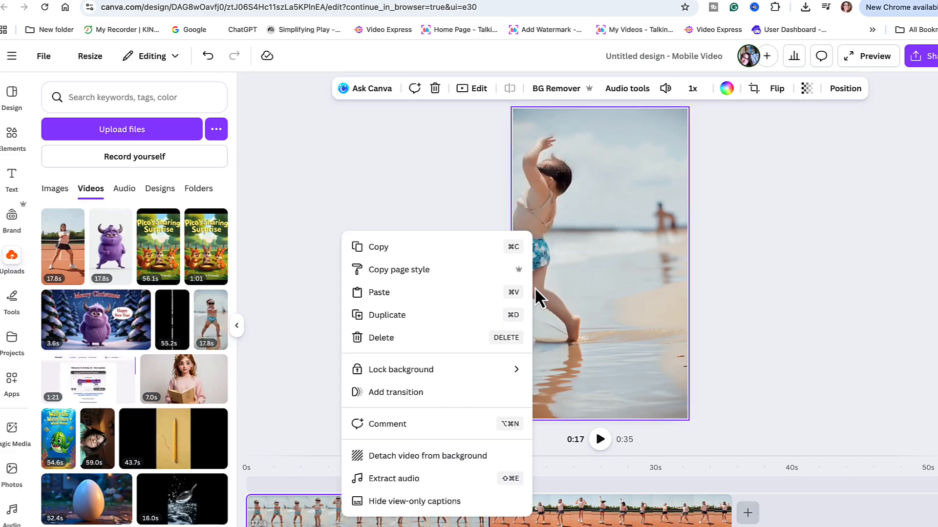
pyautogui.click(665, 94)
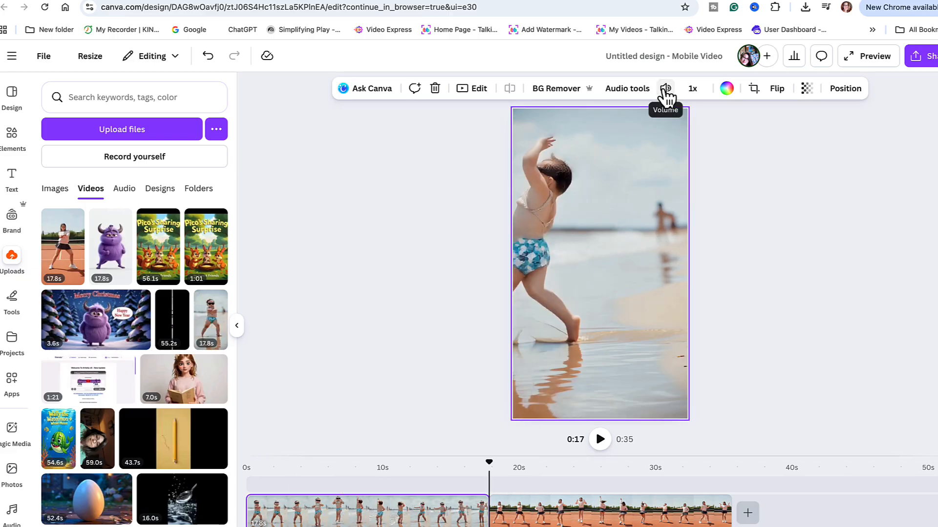
pyautogui.click(665, 94)
pyautogui.moveTo(642, 122); pyautogui.dragTo(607, 125)
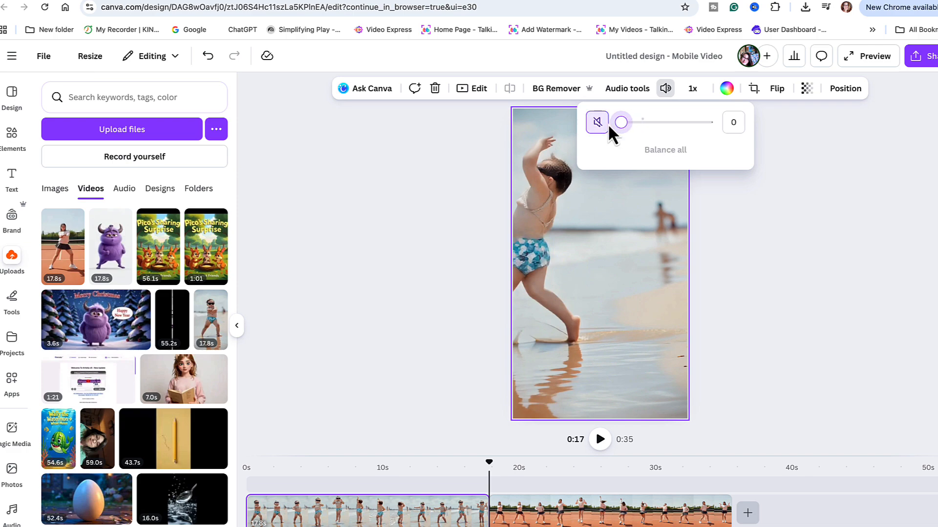
pyautogui.click(403, 234)
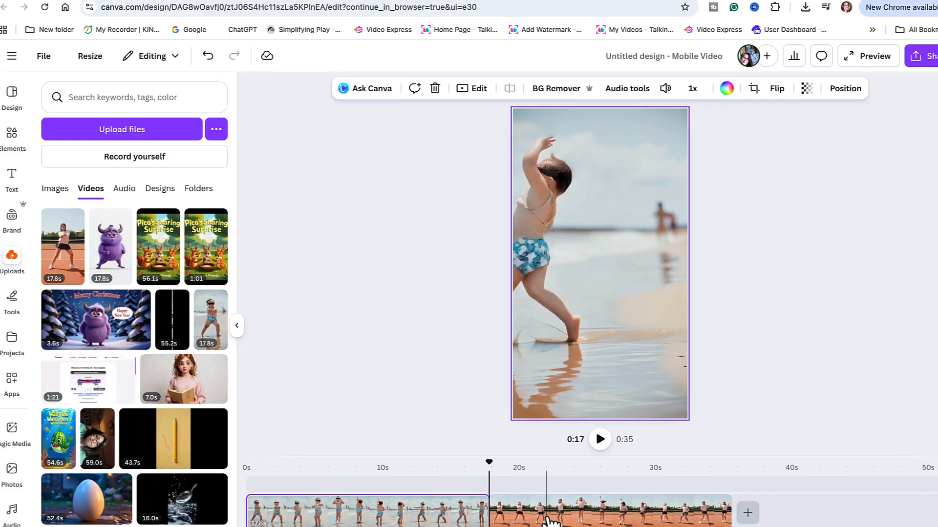
# Place the tennis-court clip as an overlay above the beach clip and shrink it into the frame's lower-right corner
pyautogui.moveTo(550, 522); pyautogui.dragTo(248, 478)
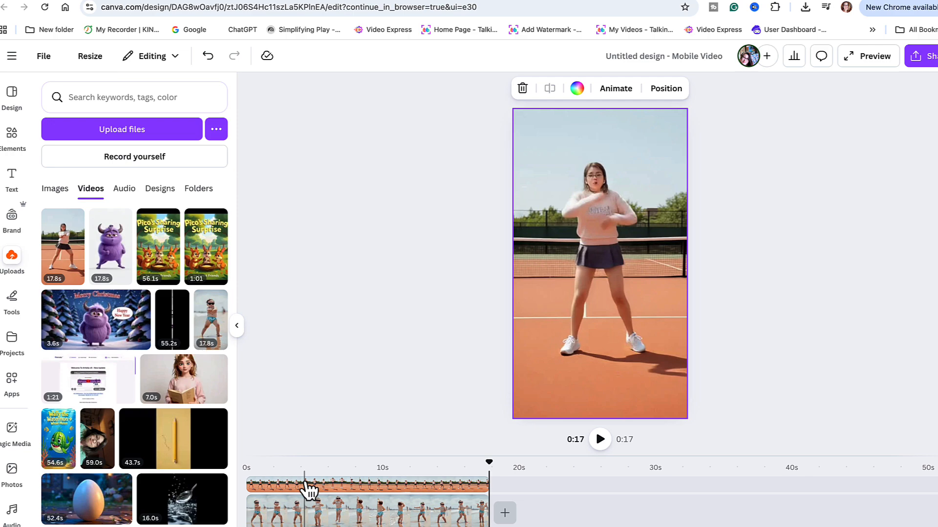
pyautogui.click(330, 486)
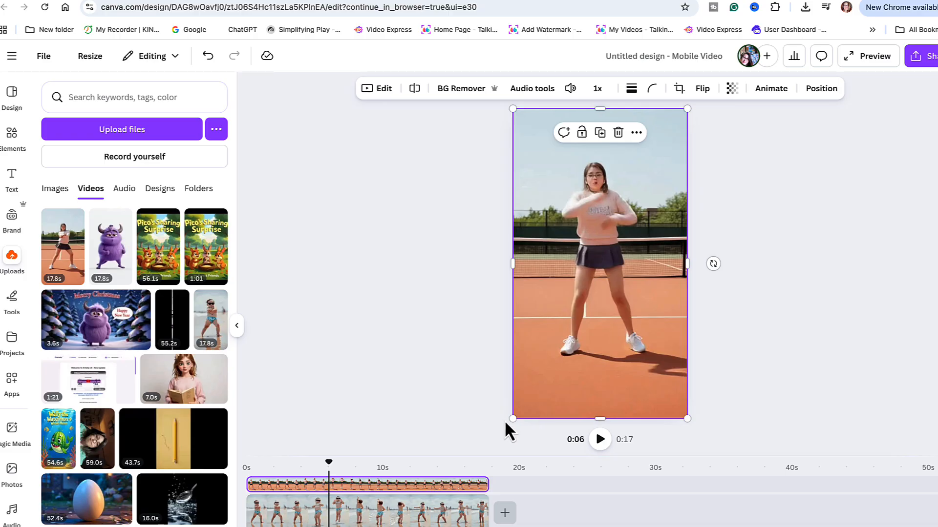
pyautogui.moveTo(515, 419); pyautogui.dragTo(633, 397)
pyautogui.press('Escape')
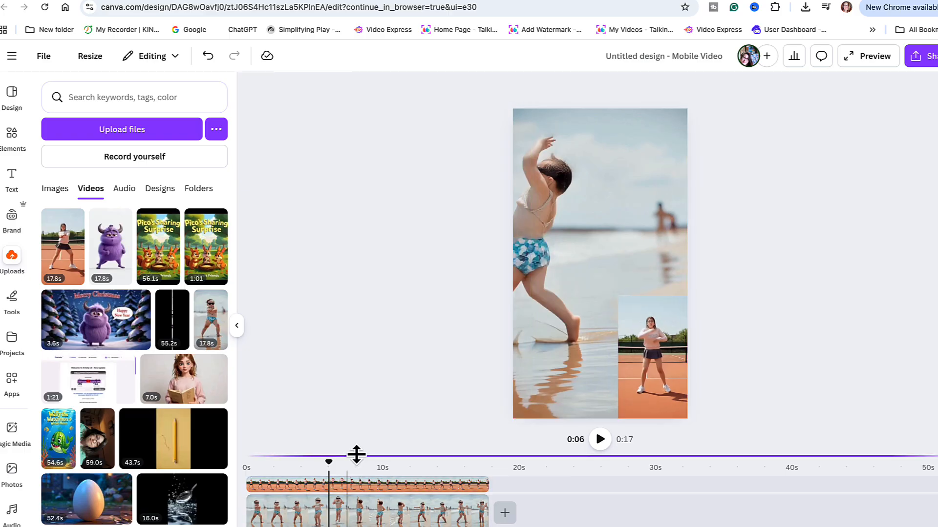
# Preview the layered clips from the start and make the tennis-court overlay slightly smaller in its corner of the frame
pyautogui.moveTo(330, 466); pyautogui.dragTo(238, 471)
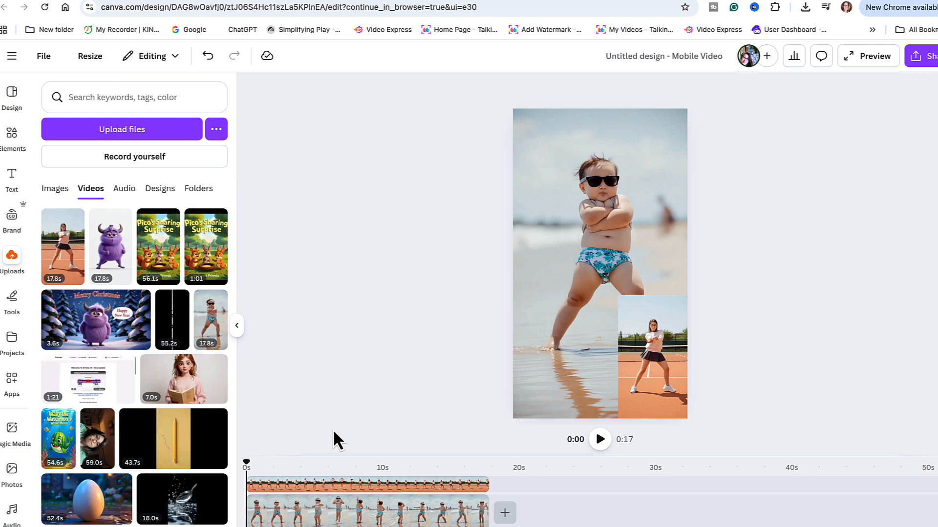
pyautogui.click(600, 440)
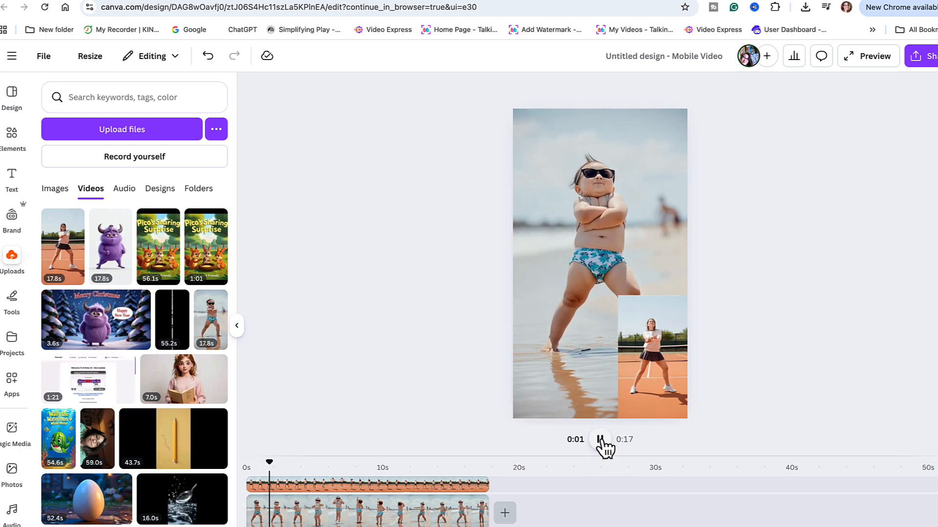
pyautogui.click(600, 440)
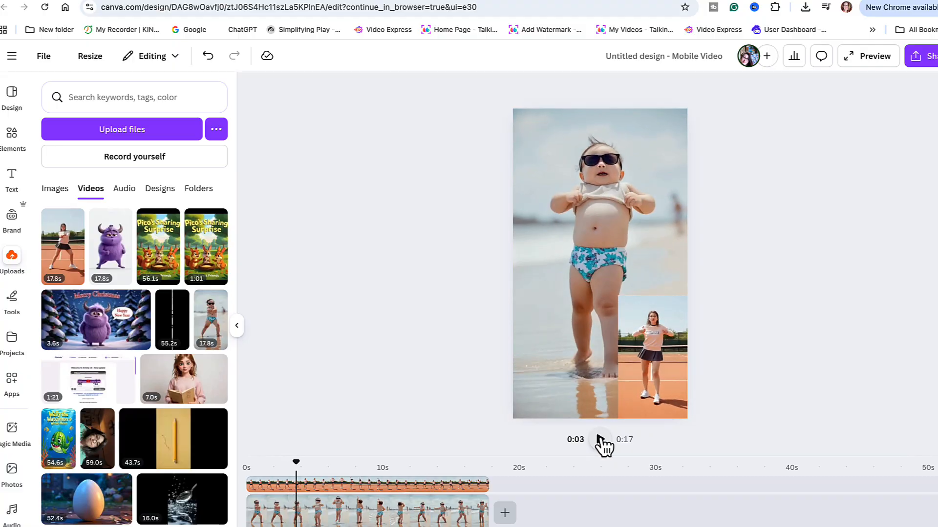
pyautogui.click(647, 371)
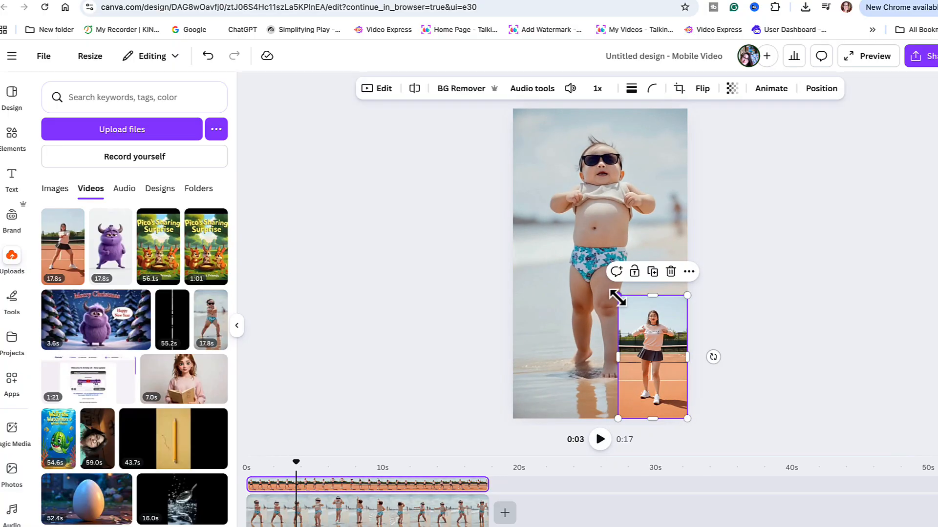
pyautogui.moveTo(617, 296); pyautogui.dragTo(630, 317)
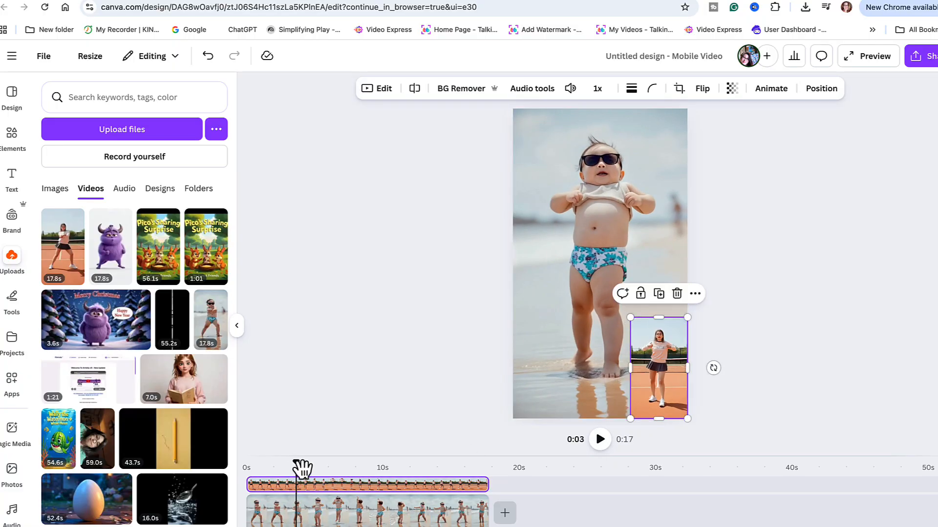
# Play the video from the beginning to check the resized overlay against the beach clip
pyautogui.moveTo(296, 466); pyautogui.dragTo(246, 466)
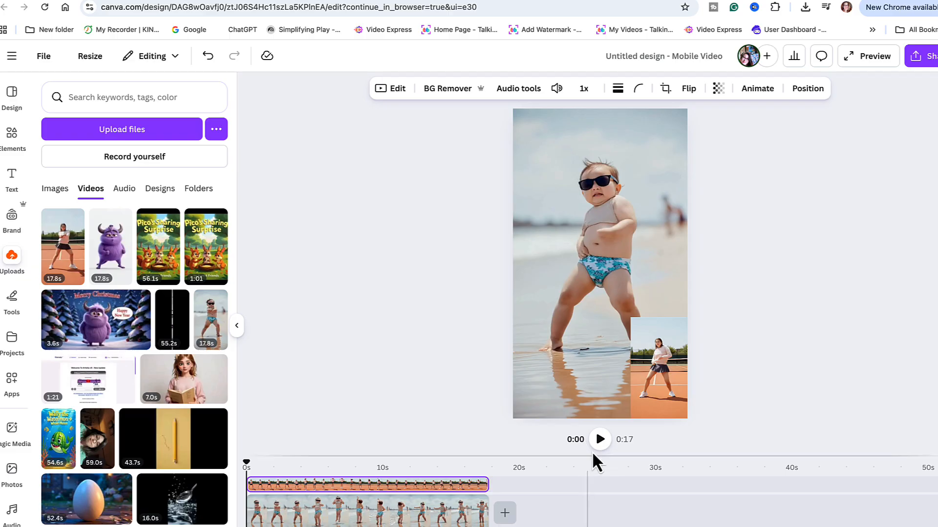
pyautogui.click(600, 439)
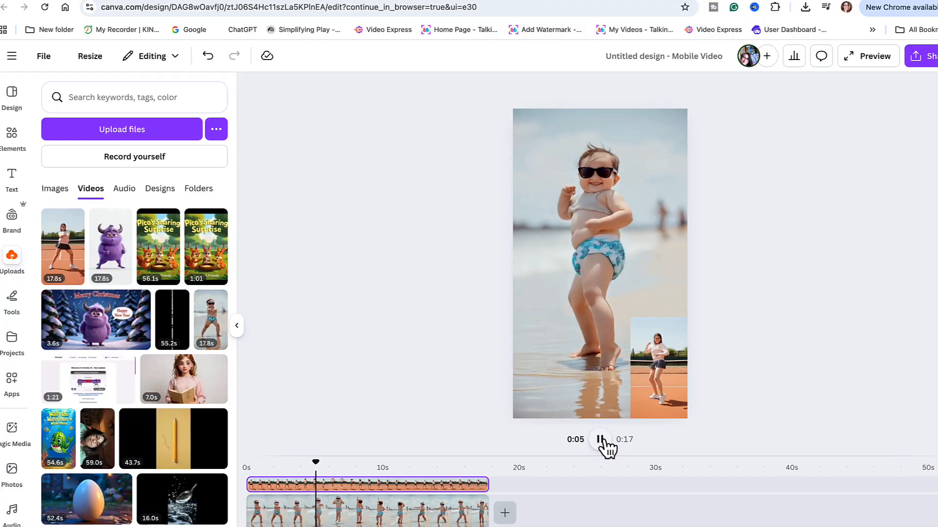
pyautogui.click(601, 439)
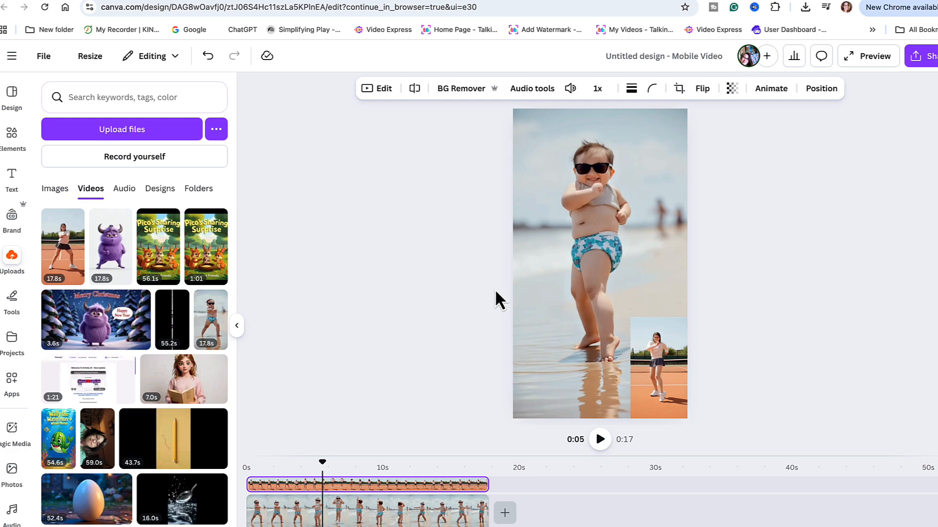
# Remove the background from the tennis-court overlay and check the cut-out dancer during playback
pyautogui.click(653, 406)
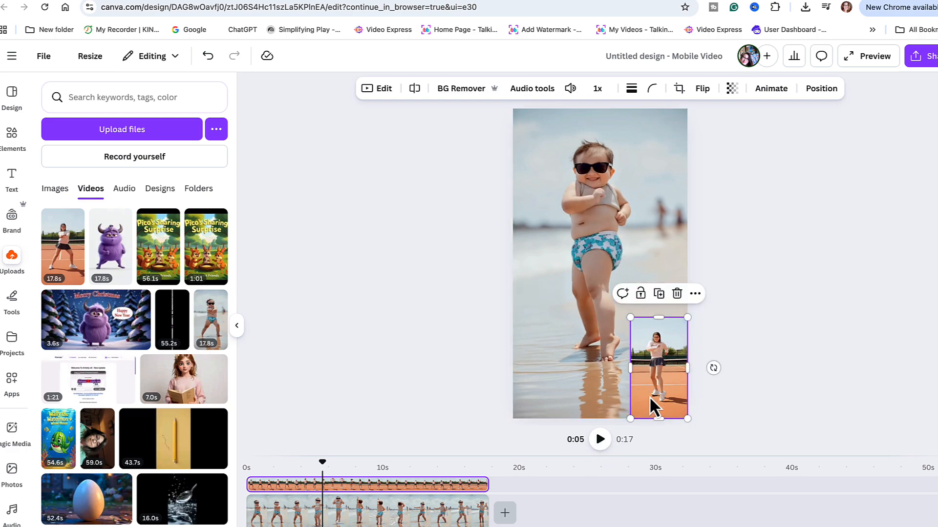
pyautogui.click(462, 89)
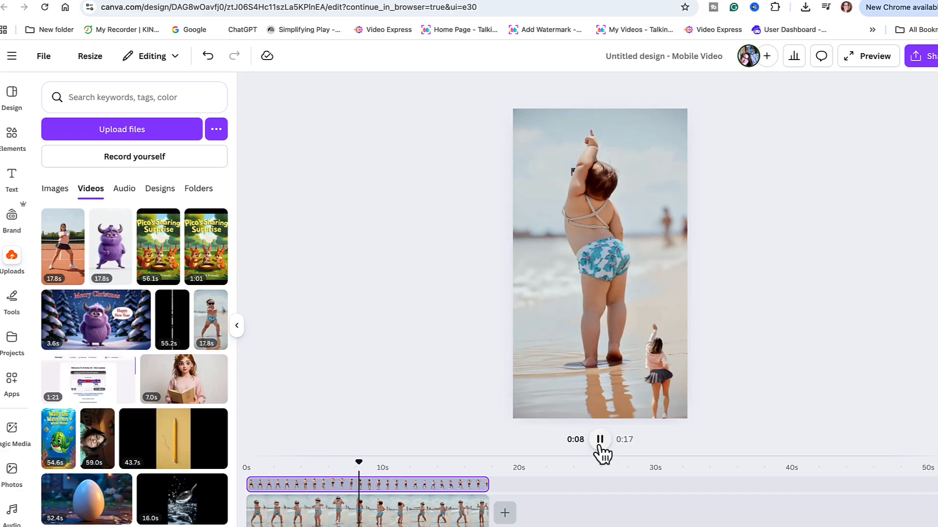
pyautogui.click(600, 441)
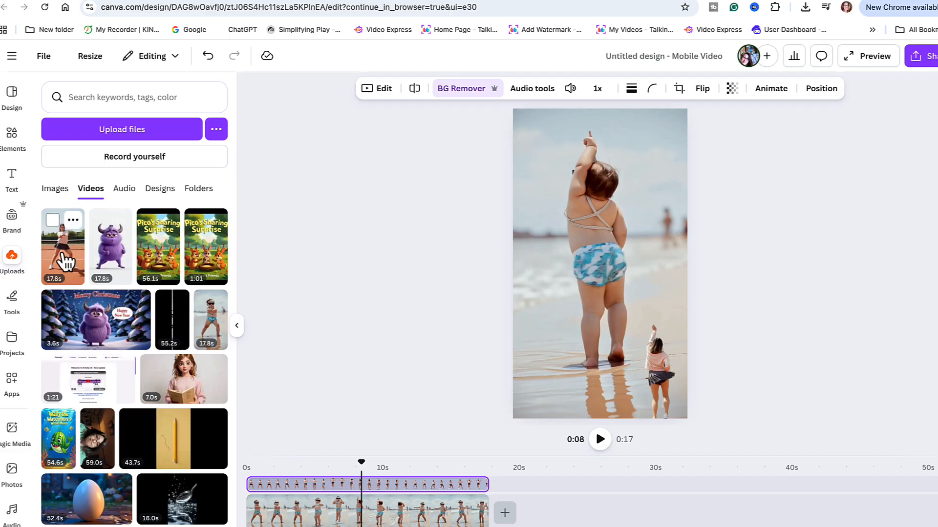
# Append the tennis-court and baby beach videos to the timeline, and layer this second beach clip over the new tennis-court clip
pyautogui.moveTo(66, 263); pyautogui.dragTo(568, 521)
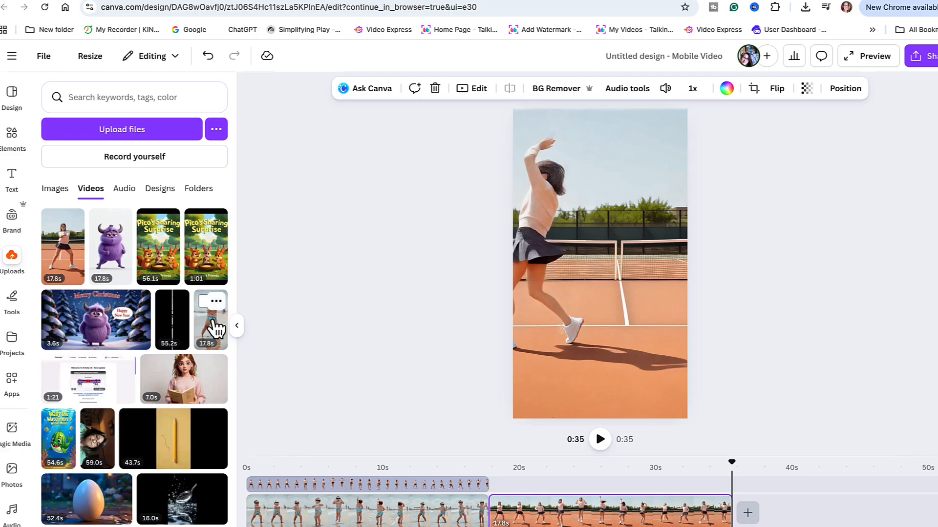
pyautogui.moveTo(217, 326); pyautogui.dragTo(797, 508)
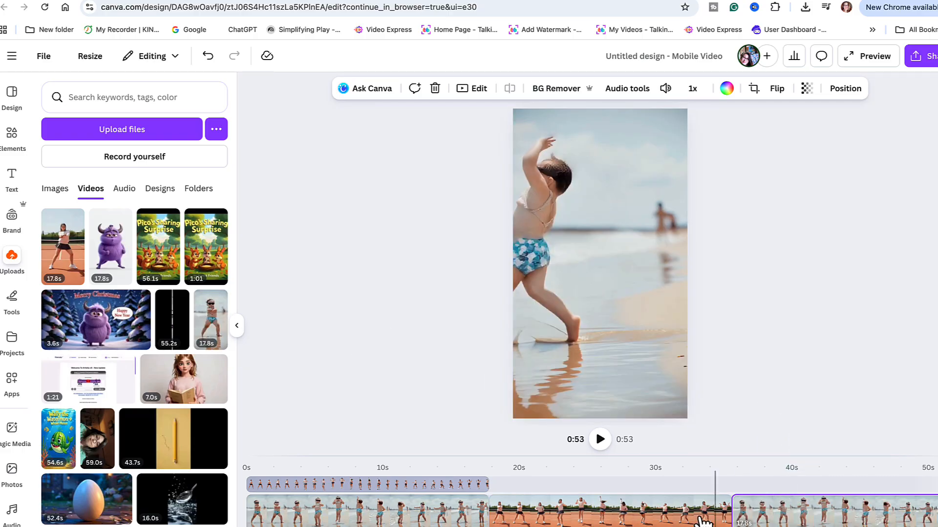
pyautogui.click(581, 513)
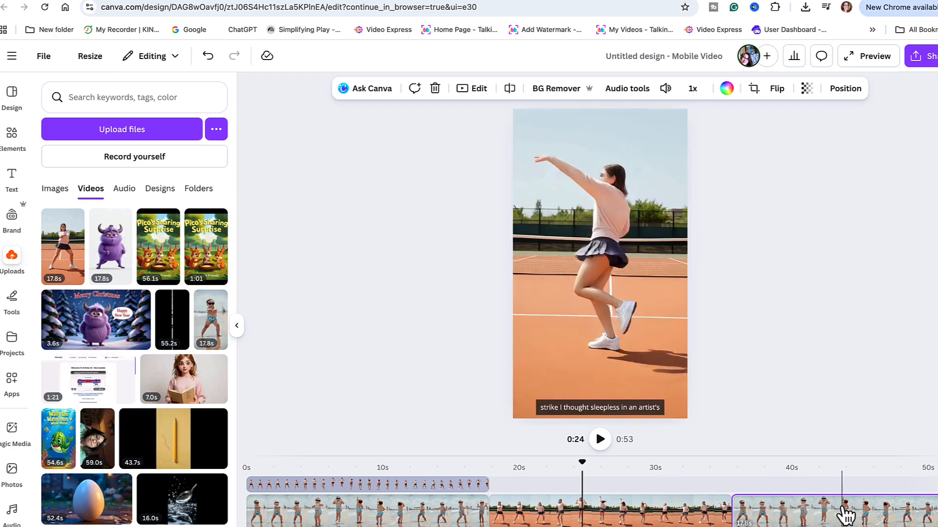
pyautogui.moveTo(846, 514)
pyautogui.mouseDown()
pyautogui.moveTo(823, 481)
pyautogui.moveTo(763, 466)
pyautogui.moveTo(649, 496)
pyautogui.moveTo(597, 499)
pyautogui.moveTo(550, 481)
pyautogui.moveTo(678, 493)
pyautogui.moveTo(628, 491)
pyautogui.mouseUp()
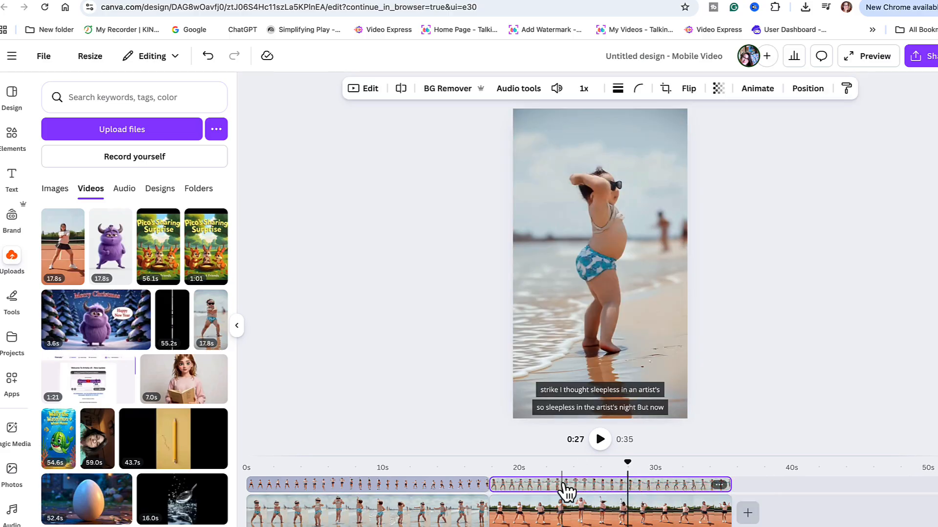
# Shrink the beach overlay into the frame's lower-right corner and remove its background
pyautogui.click(588, 491)
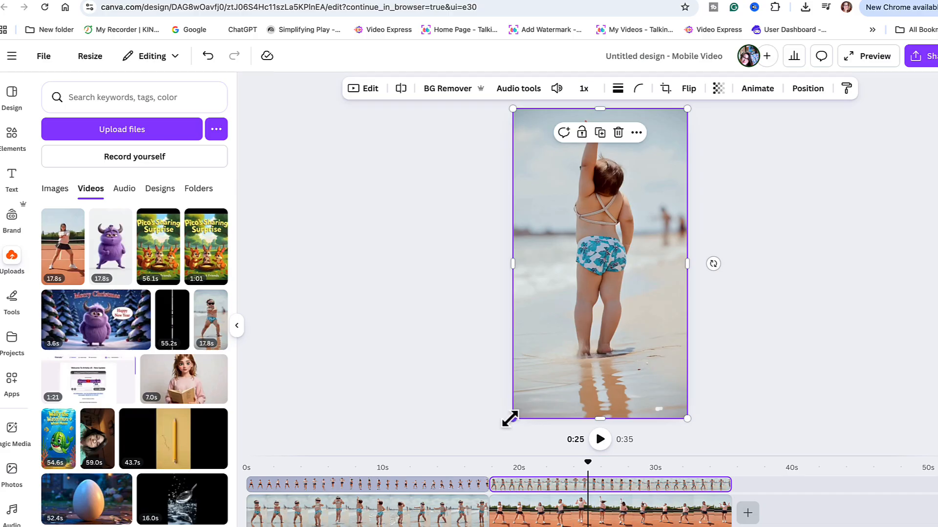
pyautogui.moveTo(513, 418); pyautogui.dragTo(644, 405)
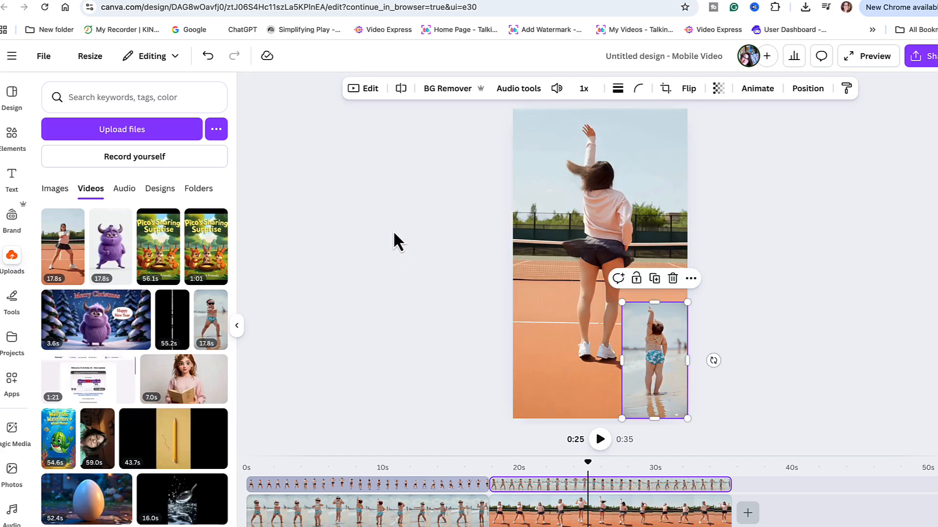
pyautogui.click(449, 92)
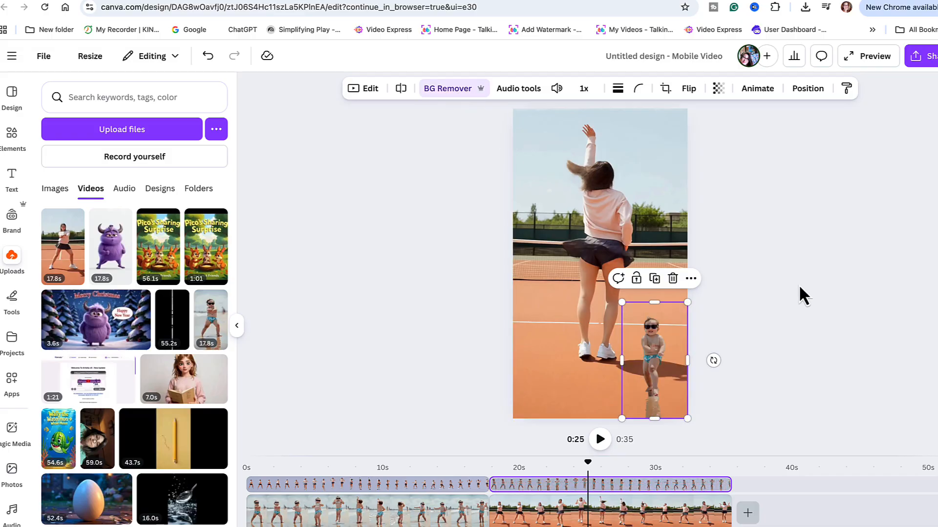
pyautogui.click(766, 415)
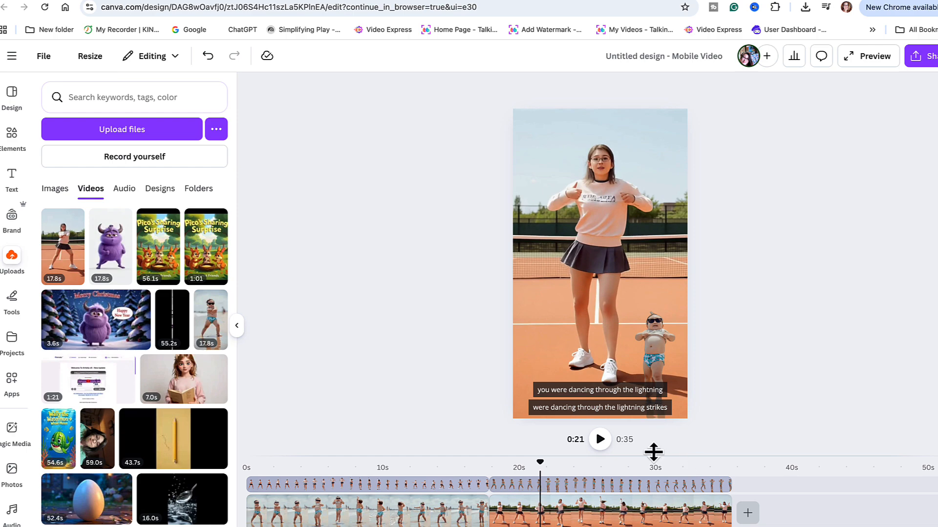
# Play back the video across the transition between the two scenes to check both background-free overlays
pyautogui.moveTo(539, 484); pyautogui.dragTo(436, 494)
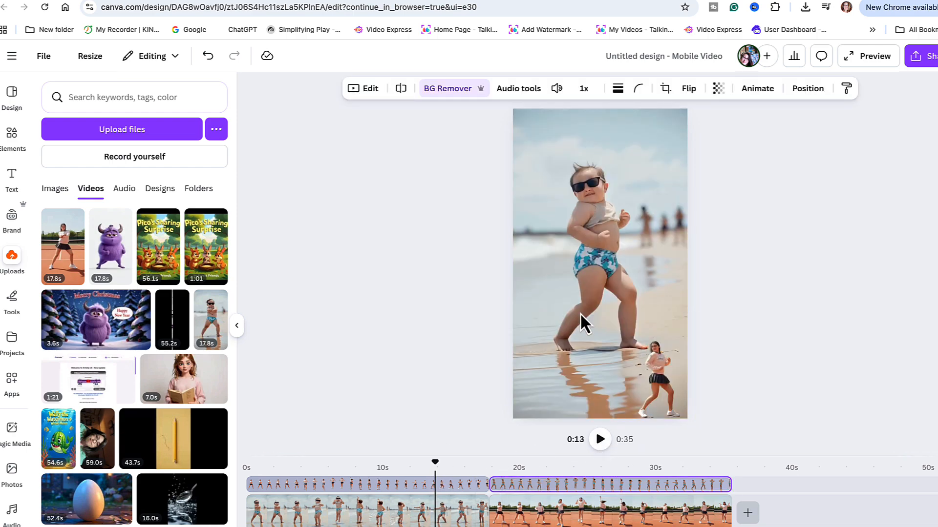
pyautogui.click(599, 440)
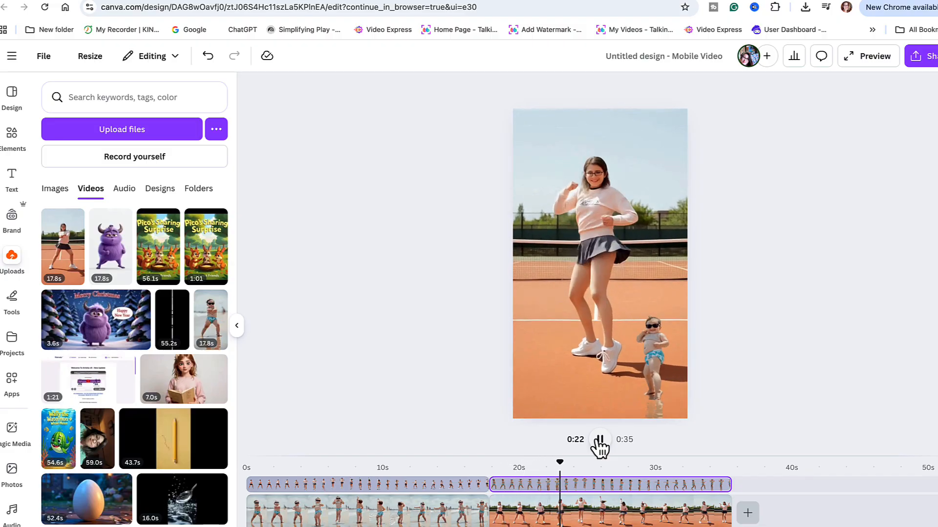
pyautogui.click(599, 442)
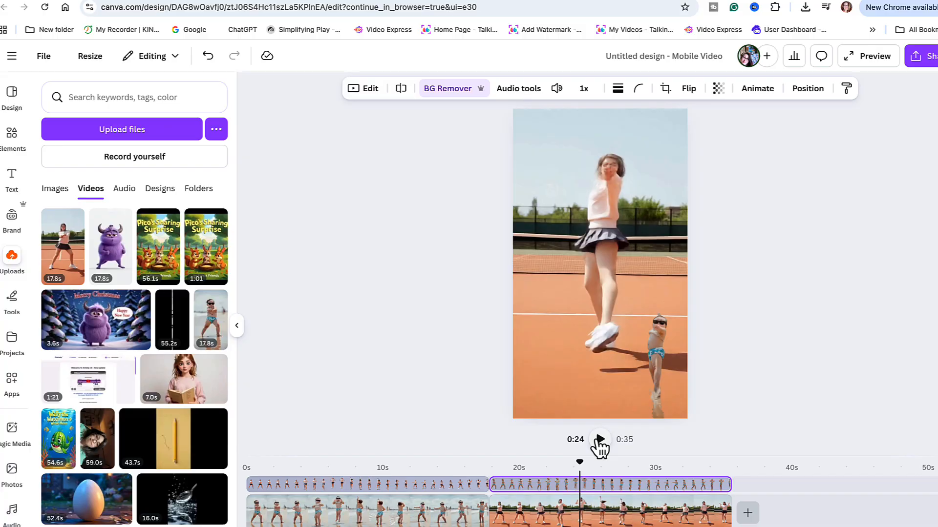
pyautogui.moveTo(579, 463); pyautogui.dragTo(572, 464)
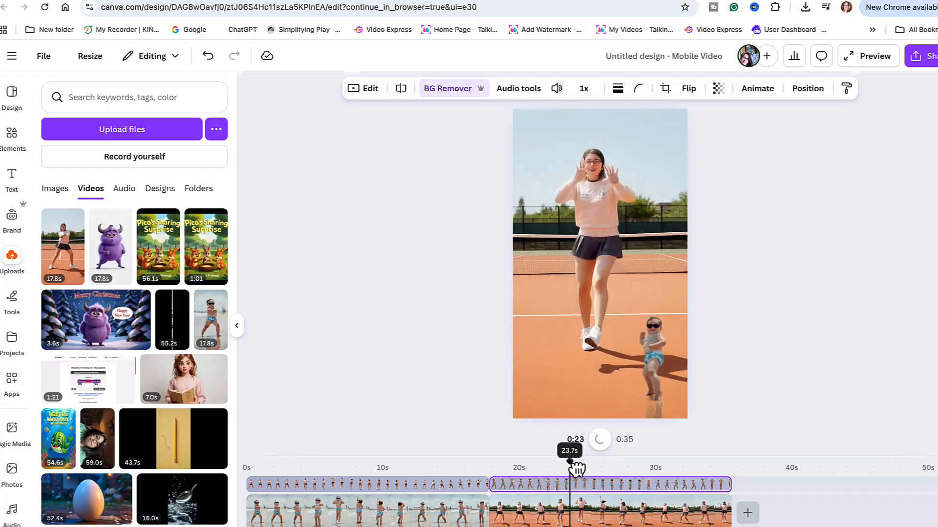